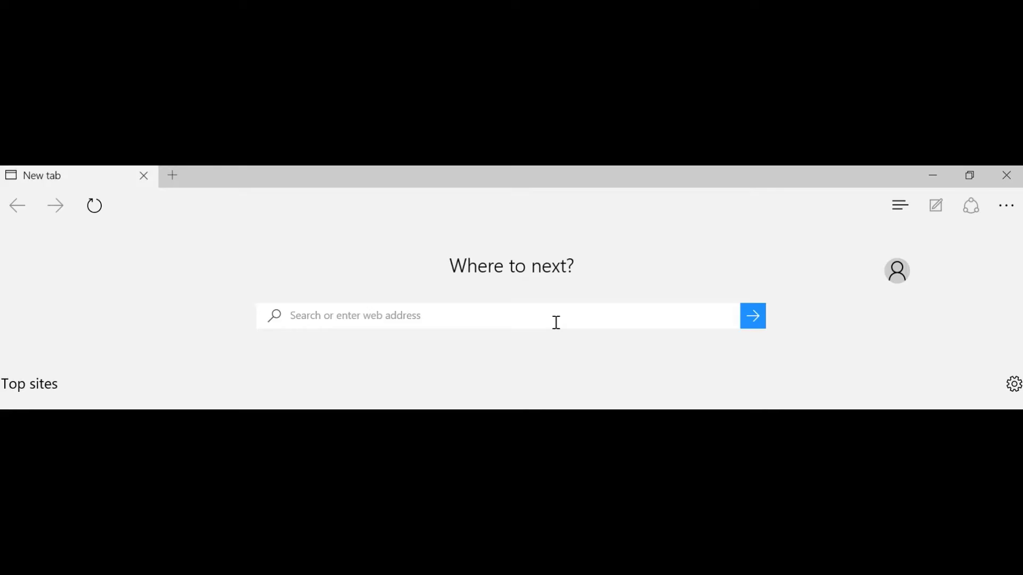
# - Search Google for 'gmail create account new account' from the new tab page
pyautogui.click(557, 322)
pyautogui.write('gma')
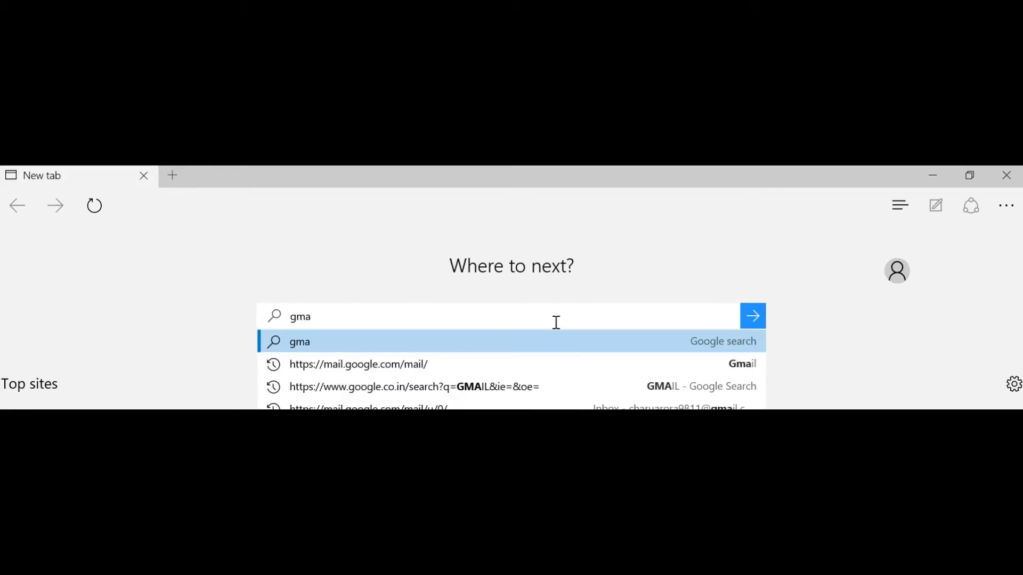
pyautogui.write('il create acco')
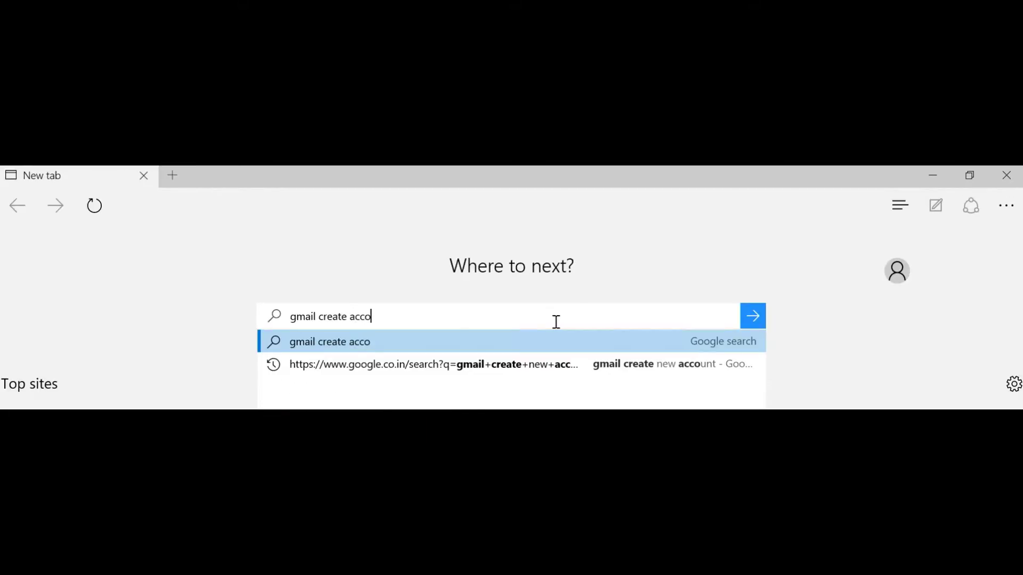
pyautogui.write('unt')
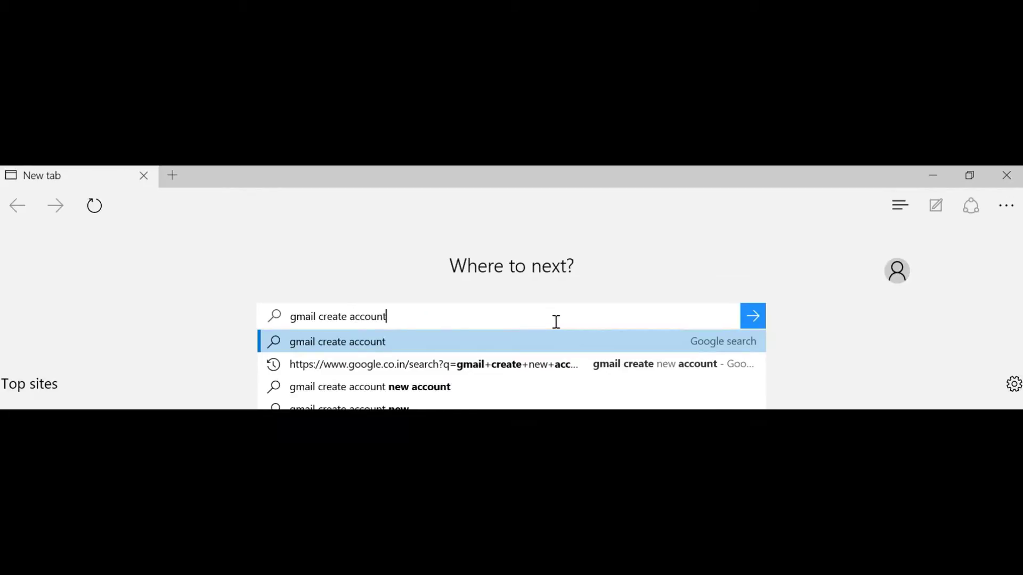
pyautogui.click(504, 389)
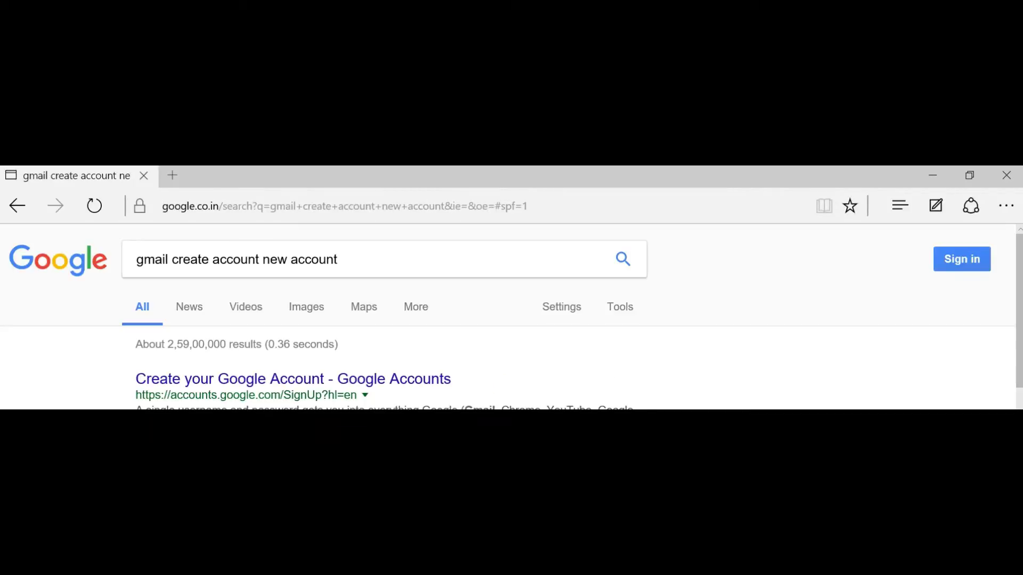
# - Open the 'Create your Google Account' form and correct the suggested Gmail username
pyautogui.click(382, 386)
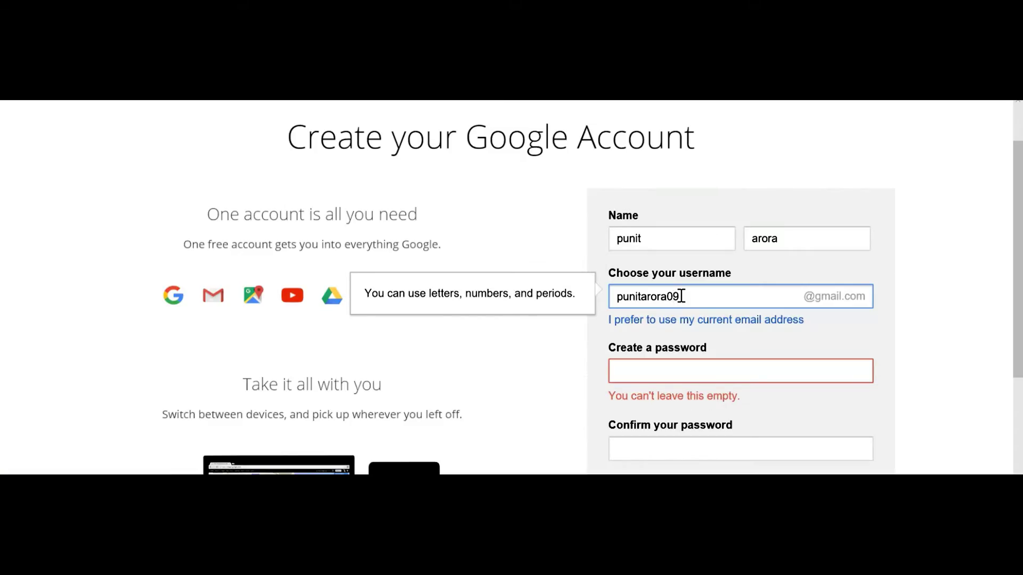
pyautogui.click(663, 296)
pyautogui.write('a')
# - Enter the 8-character account password and confirm it in the second field
pyautogui.click(688, 377)
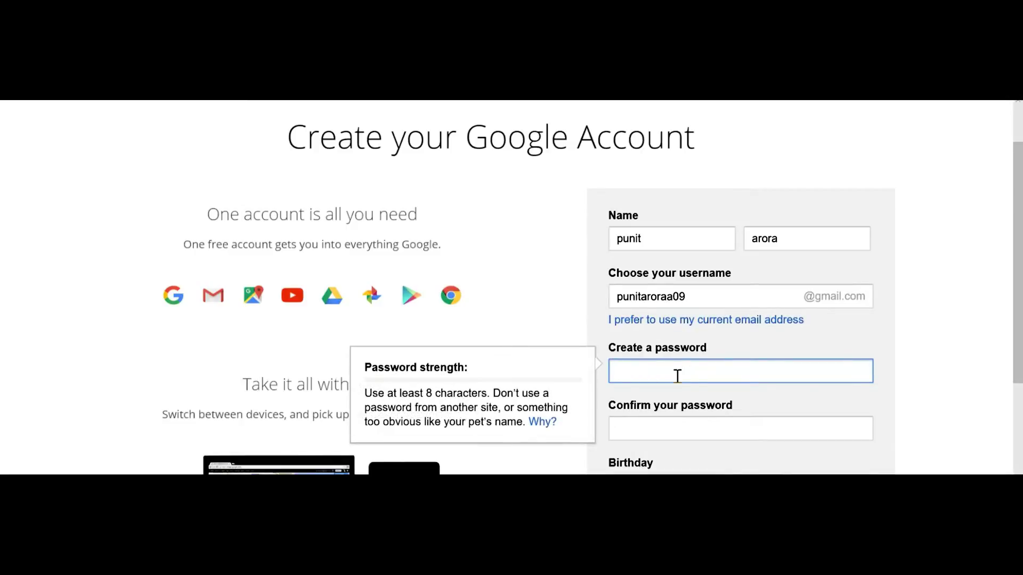
pyautogui.write('••••••')
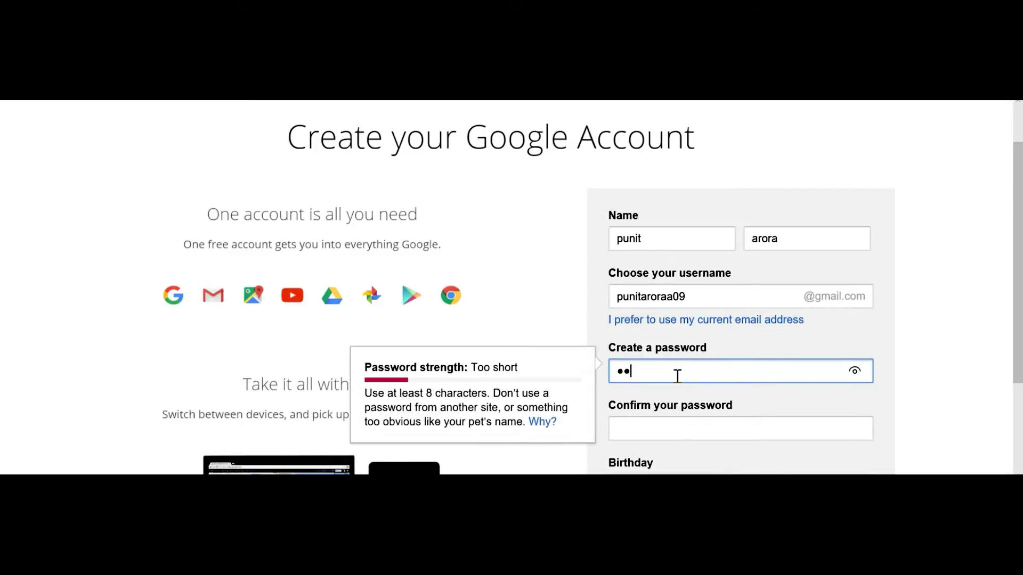
pyautogui.write('••')
pyautogui.click(682, 433)
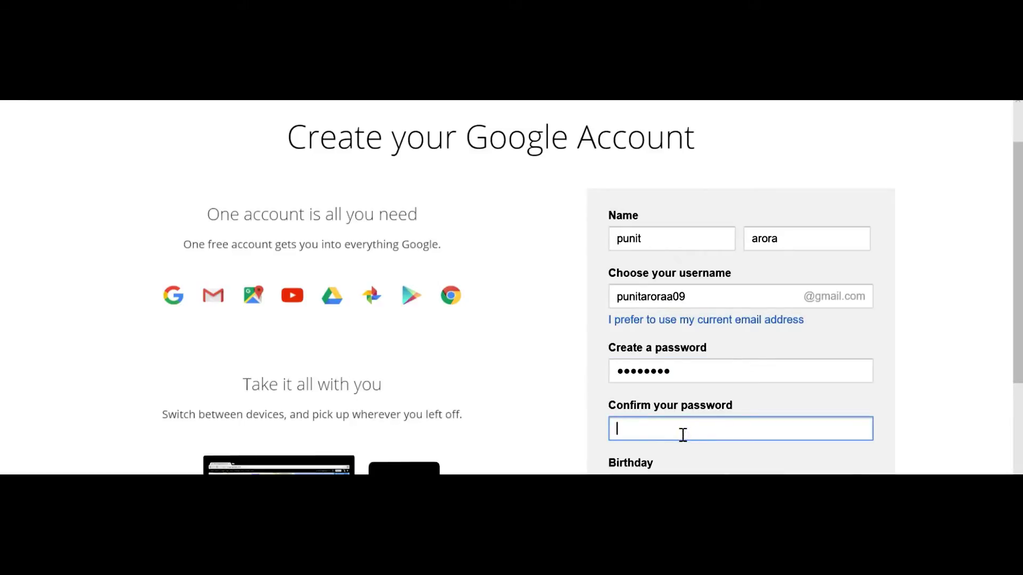
pyautogui.write('••••••••')
pyautogui.scroll(-3, 733, 299)
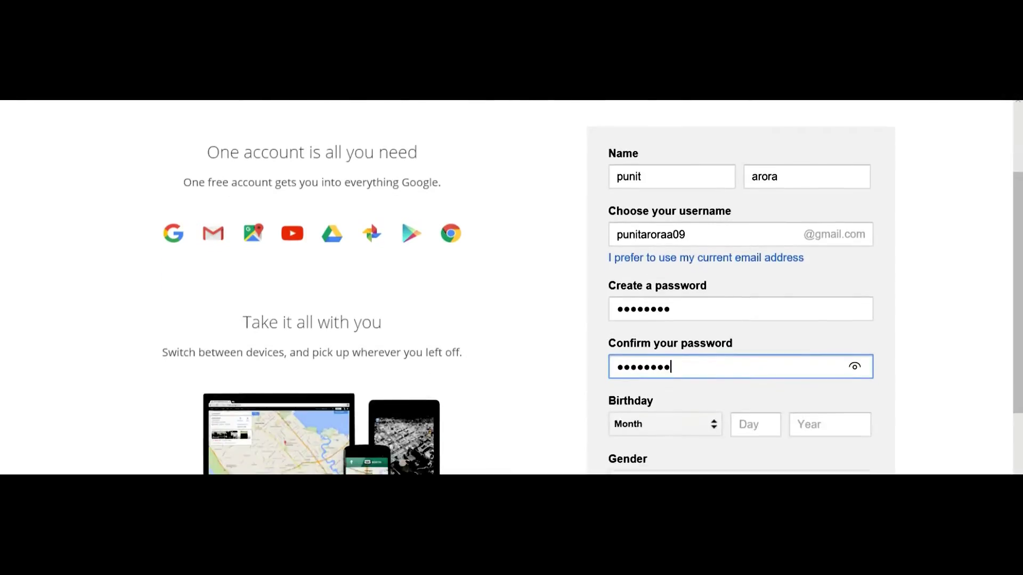
pyautogui.click(713, 314)
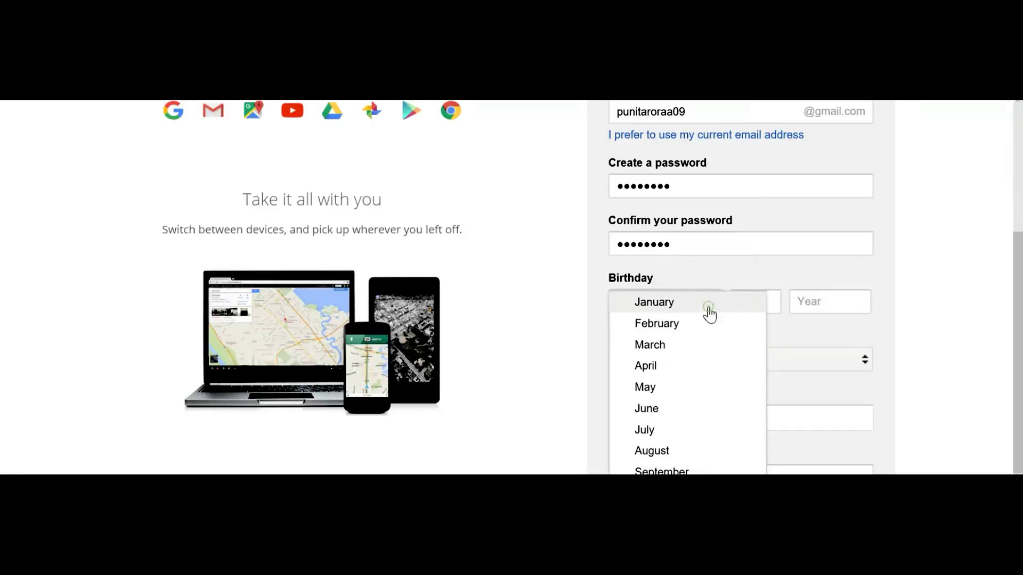
pyautogui.click(701, 371)
pyautogui.click(753, 299)
pyautogui.write('2')
pyautogui.click(846, 301)
pyautogui.write('1993')
pyautogui.click(780, 351)
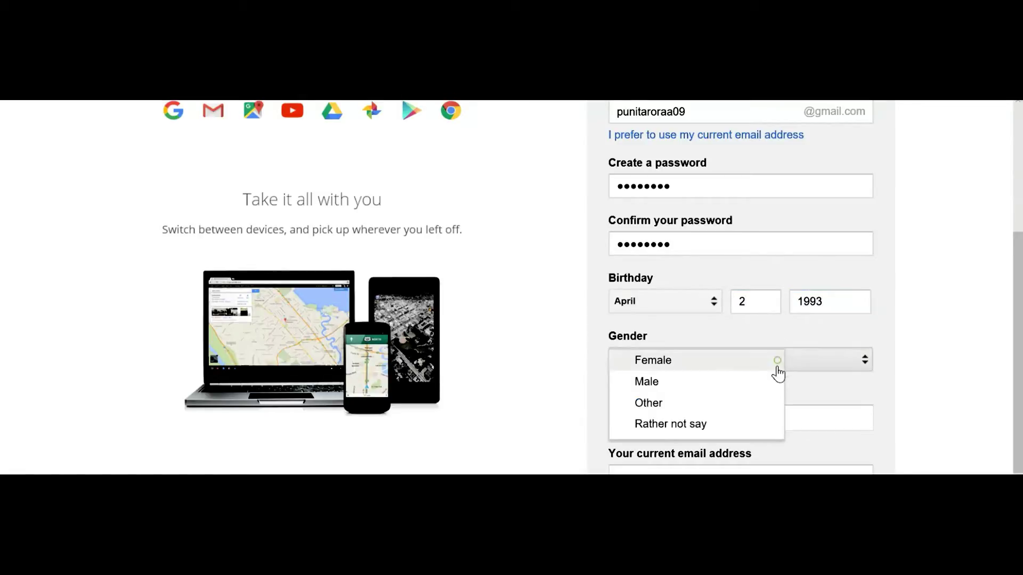
pyautogui.click(760, 381)
# - Add the current e-mail address and submit the sign-up details
pyautogui.scroll(-1, 837, 440)
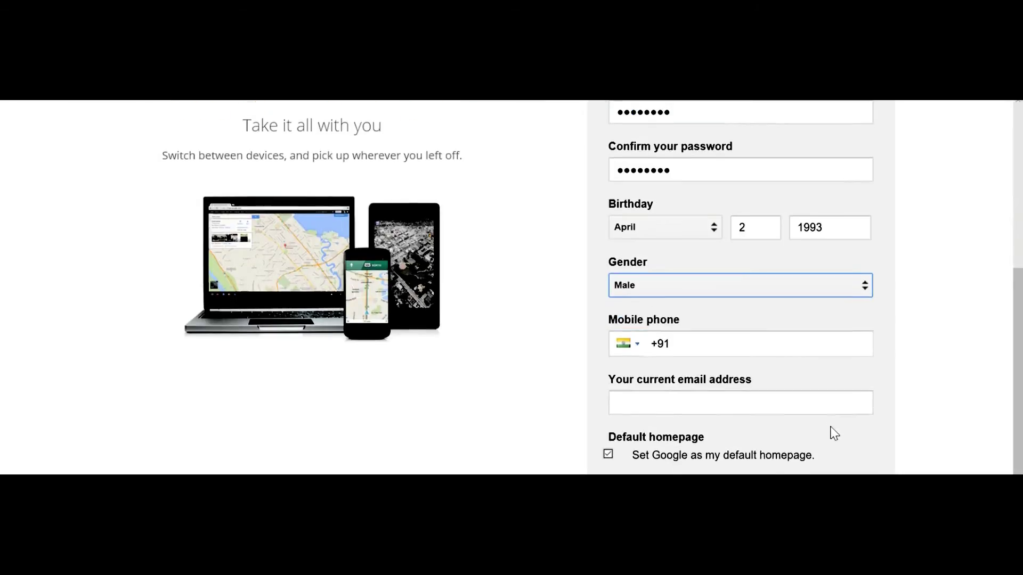
pyautogui.click(690, 399)
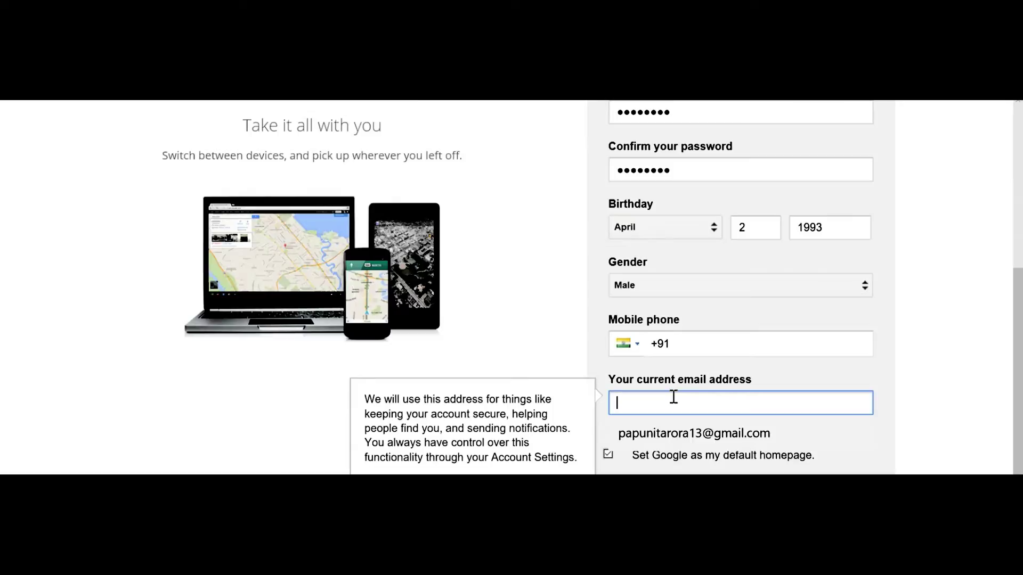
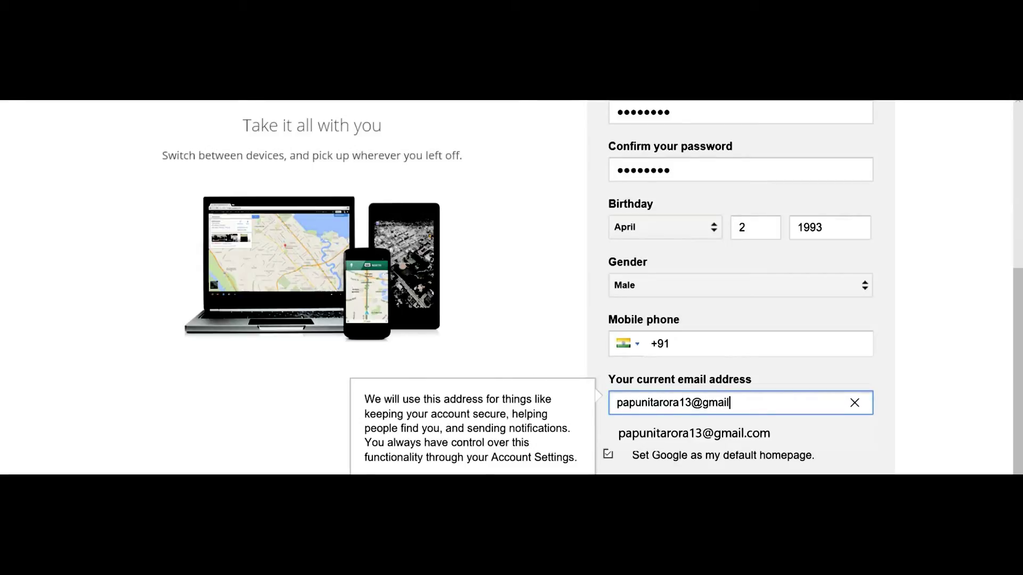
pyautogui.scroll(-3, 964, 362)
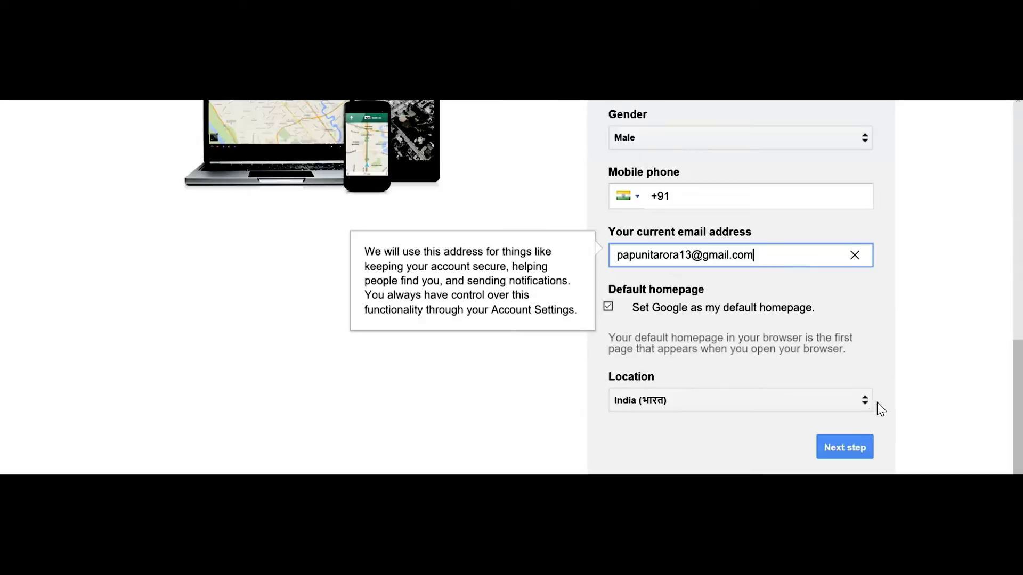
pyautogui.click(850, 447)
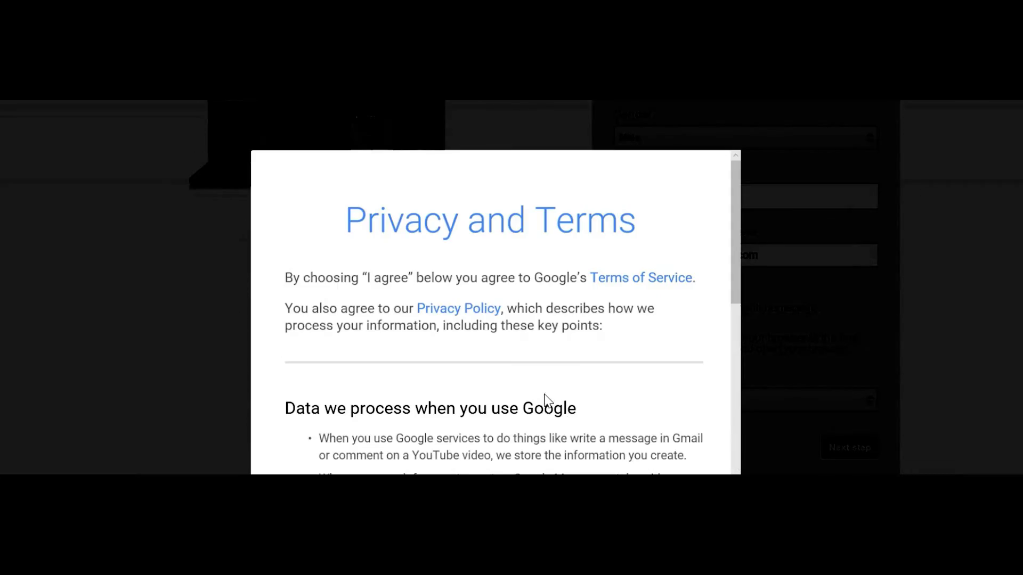
# - Scroll through the Privacy and Terms dialog to reach its end
pyautogui.scroll(-1, 514, 362)
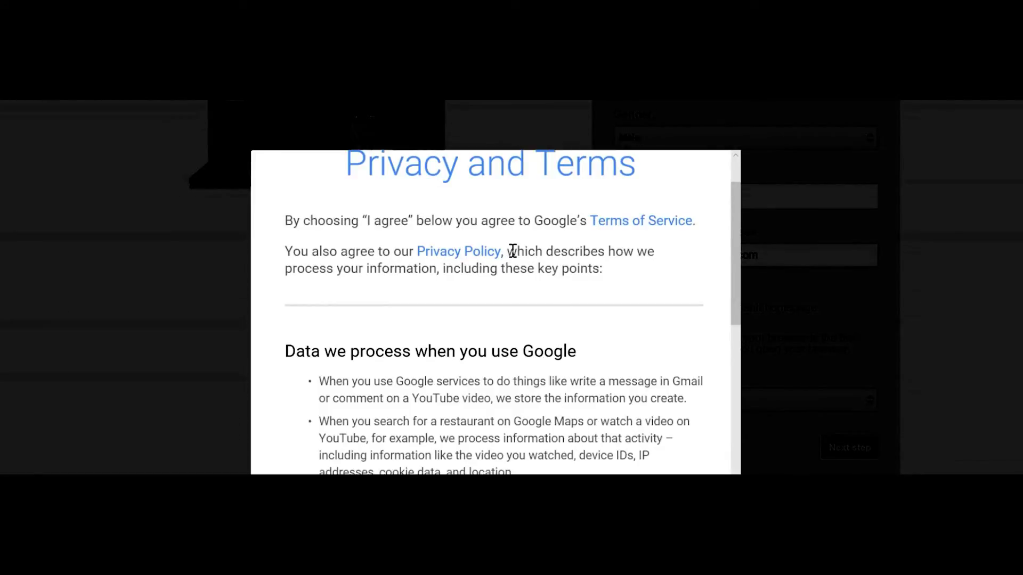
pyautogui.scroll(-1, 582, 276)
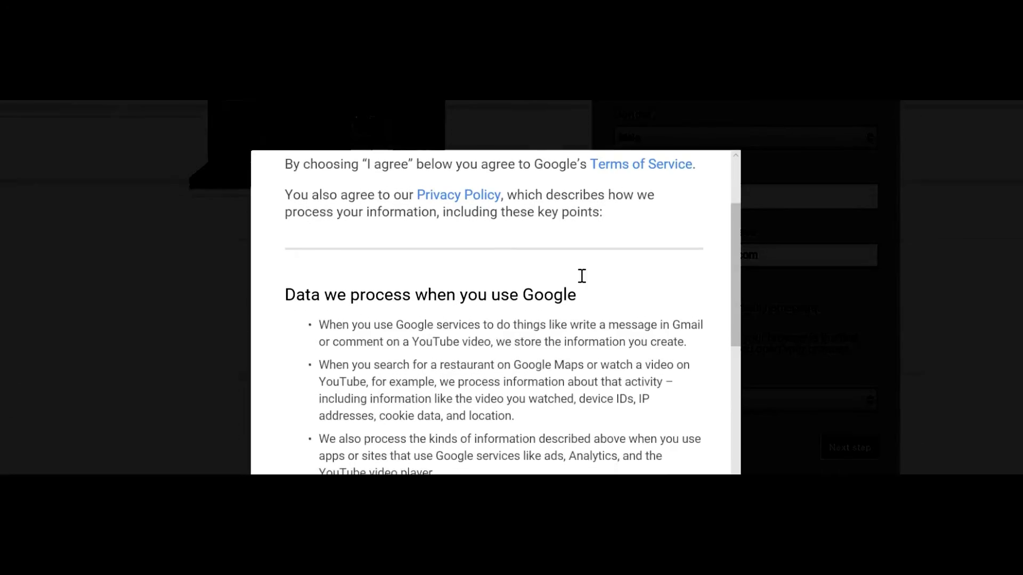
pyautogui.scroll(-6, 581, 276)
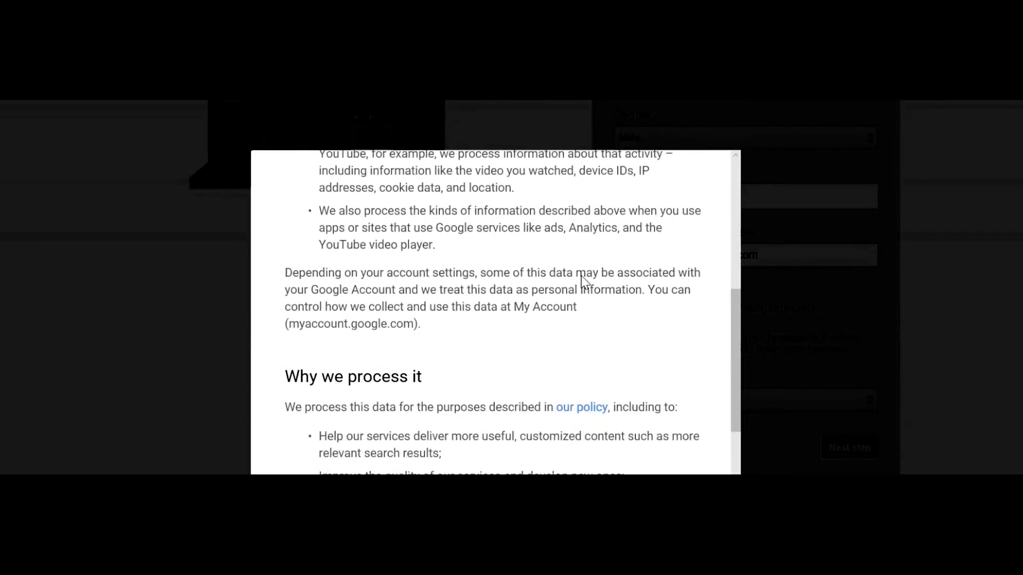
pyautogui.scroll(-2, 582, 276)
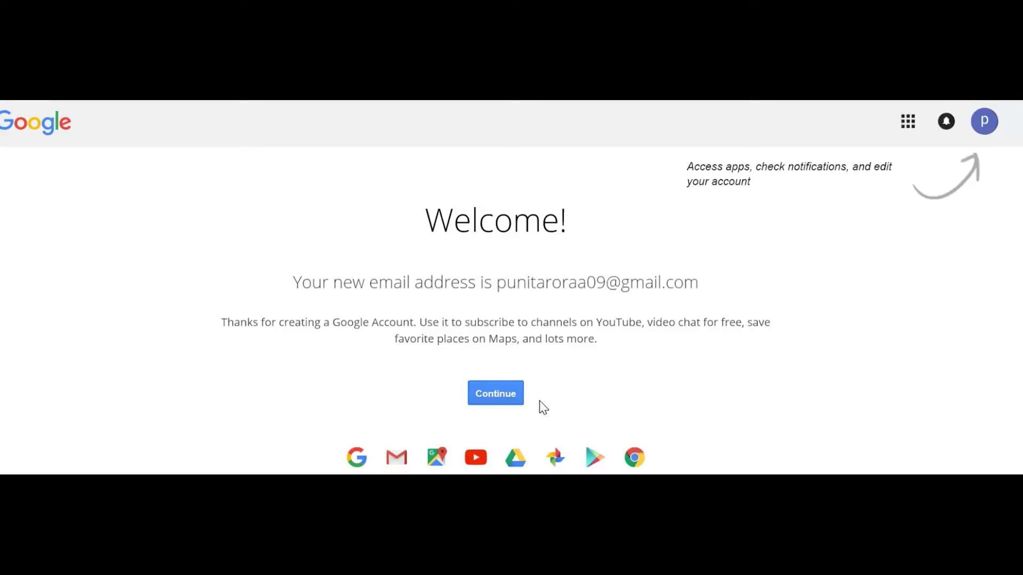
# - Continue past the welcome page and launch Gmail from the Google apps grid
pyautogui.click(509, 400)
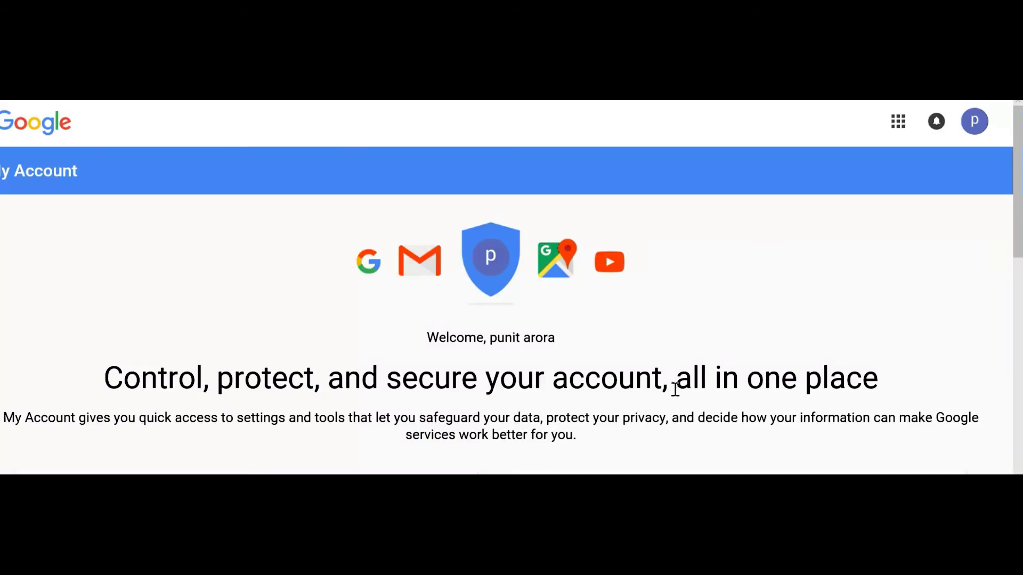
pyautogui.scroll(-3, 750, 344)
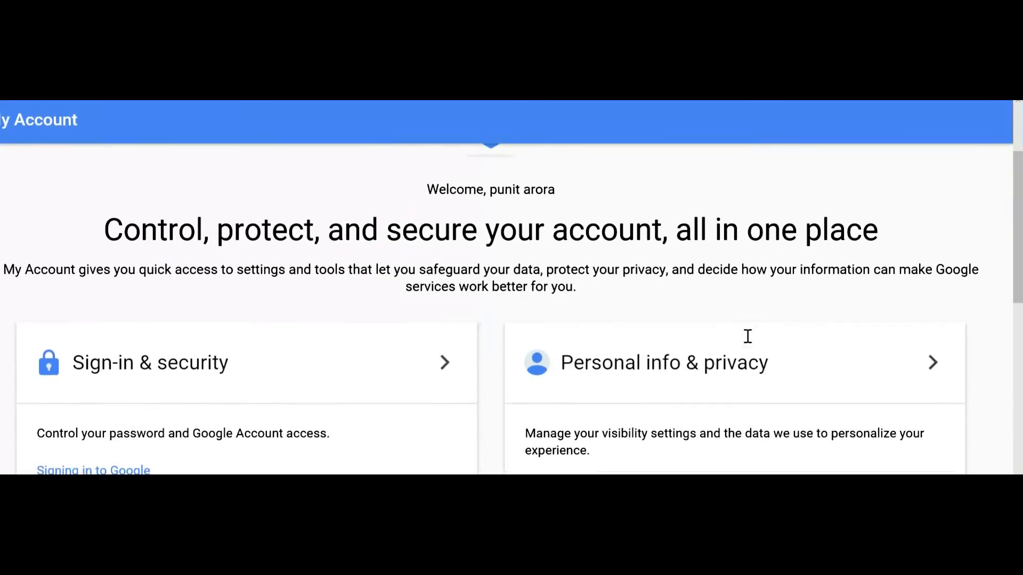
pyautogui.scroll(-7, 748, 336)
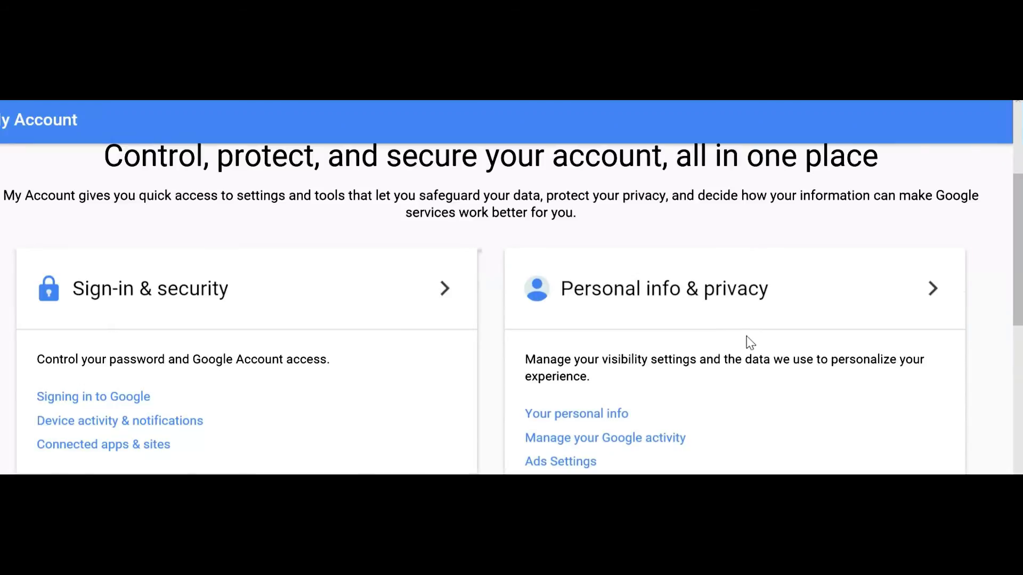
pyautogui.scroll(-4, 747, 343)
pyautogui.scroll(14, 748, 344)
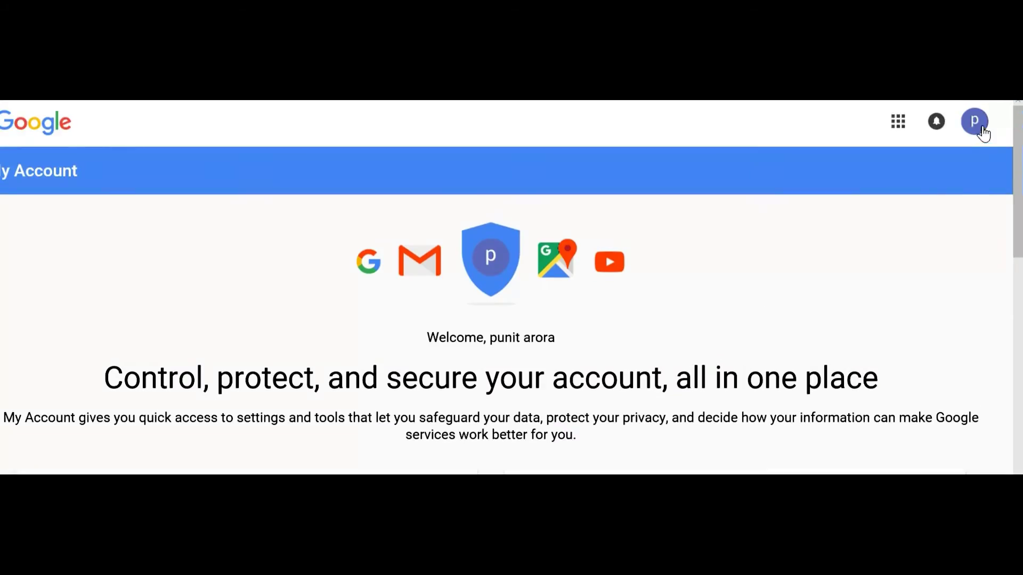
pyautogui.click(979, 128)
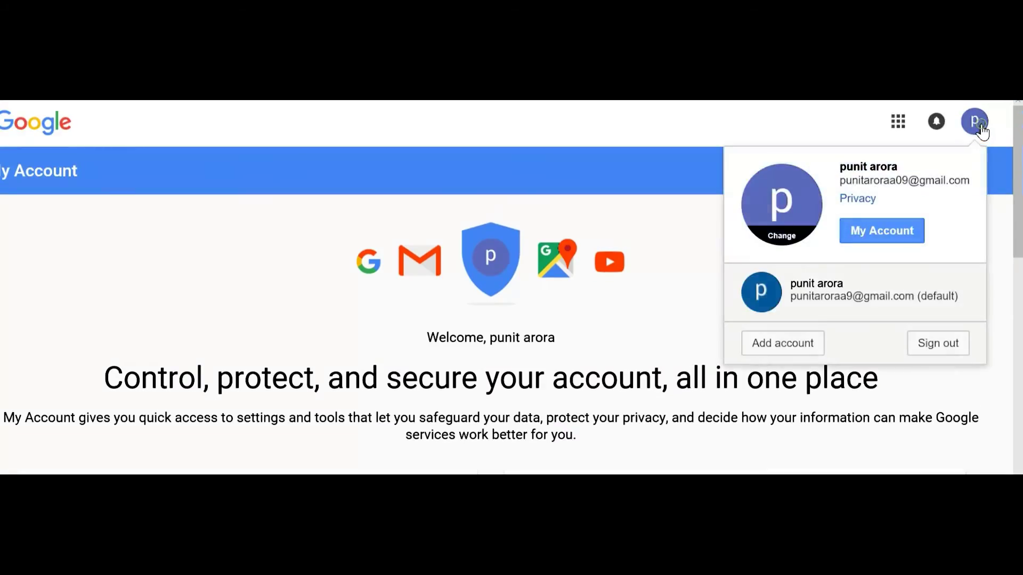
pyautogui.click(898, 123)
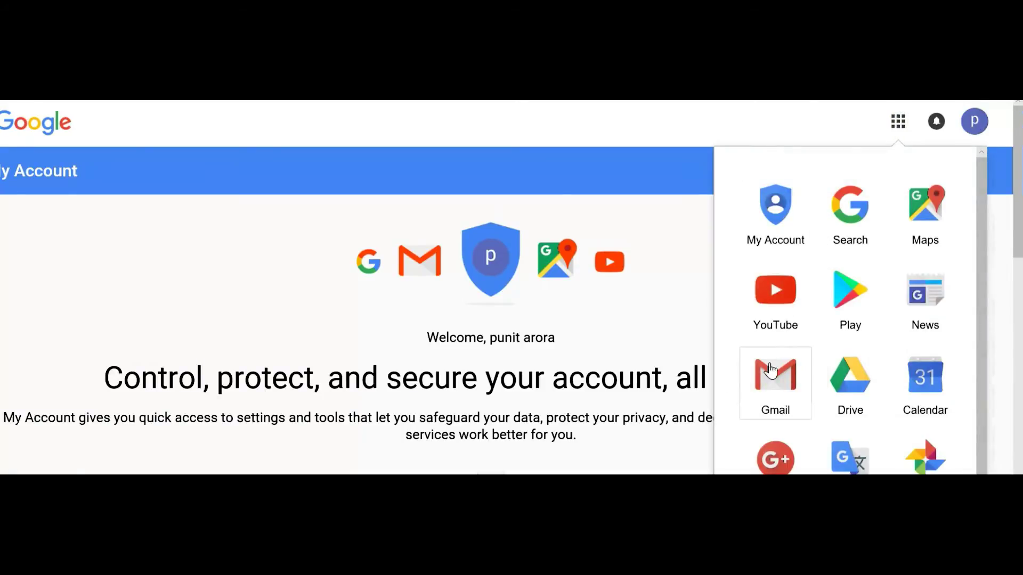
pyautogui.click(770, 385)
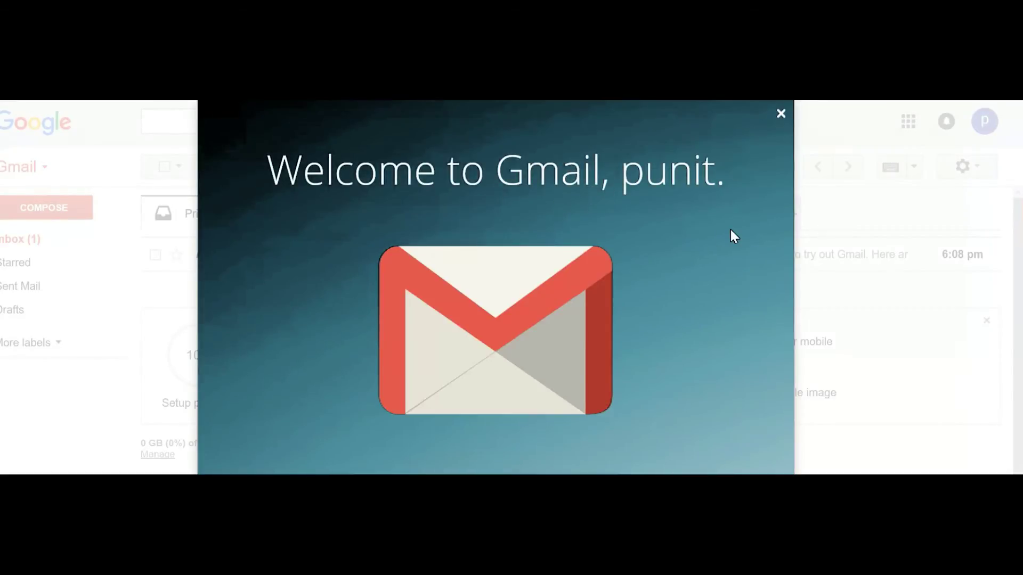
# - Close the 'Let Gmail do the hard work' welcome dialog
pyautogui.click(781, 114)
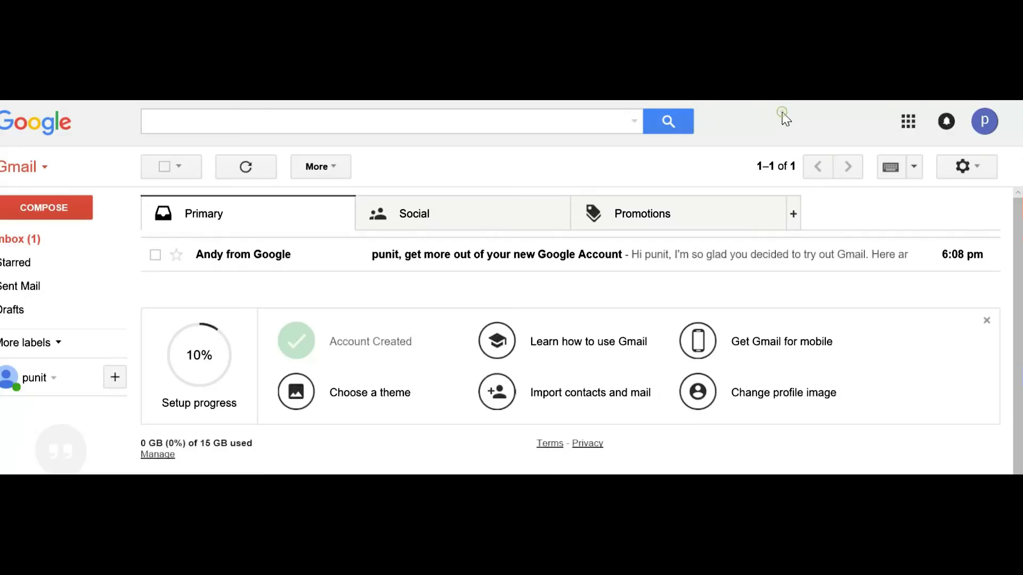
# - Open Google's welcome email from the Inbox and scroll through its tips
pyautogui.click(47, 243)
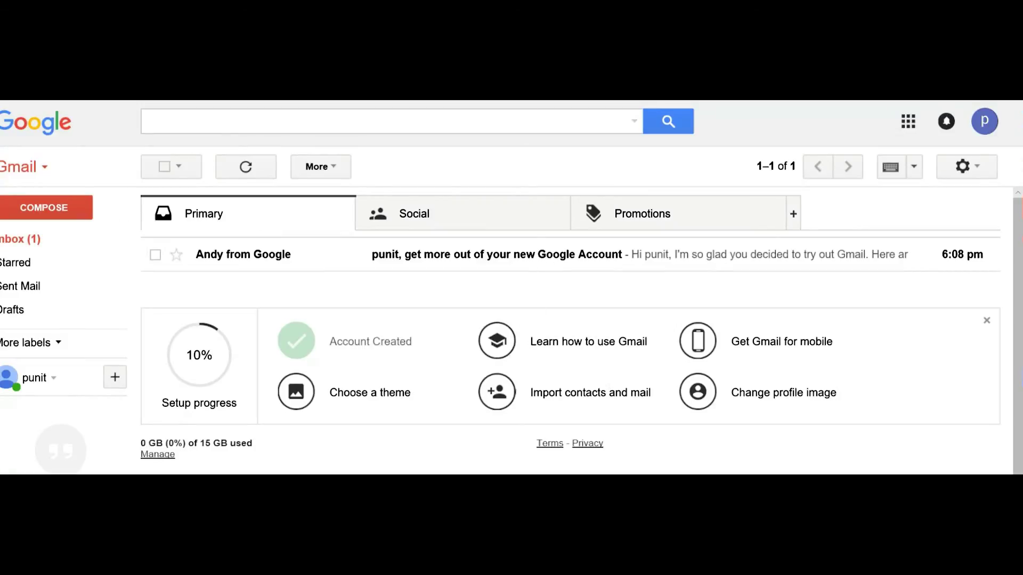
pyautogui.click(551, 256)
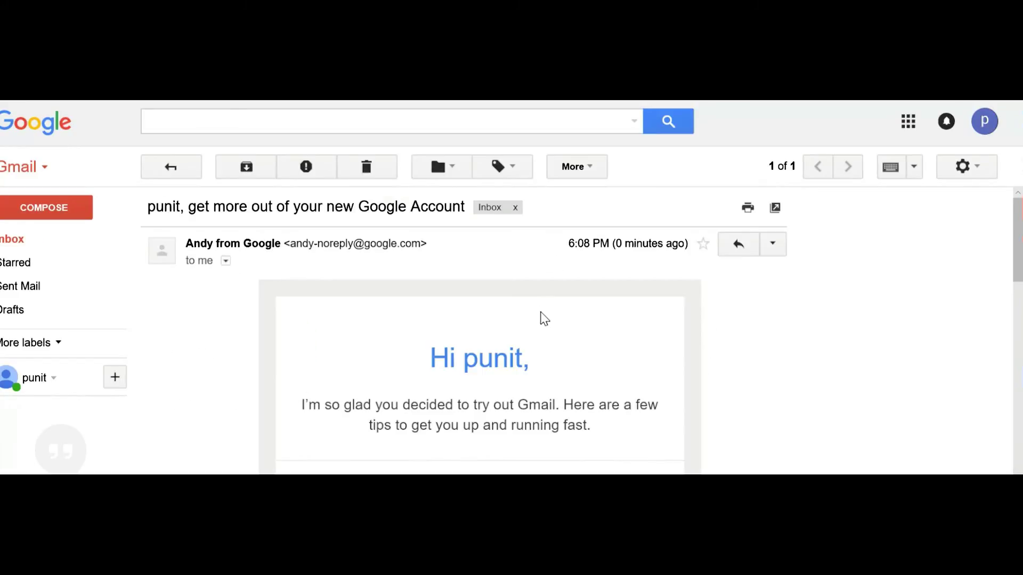
pyautogui.scroll(-1, 542, 316)
pyautogui.scroll(-1, 543, 319)
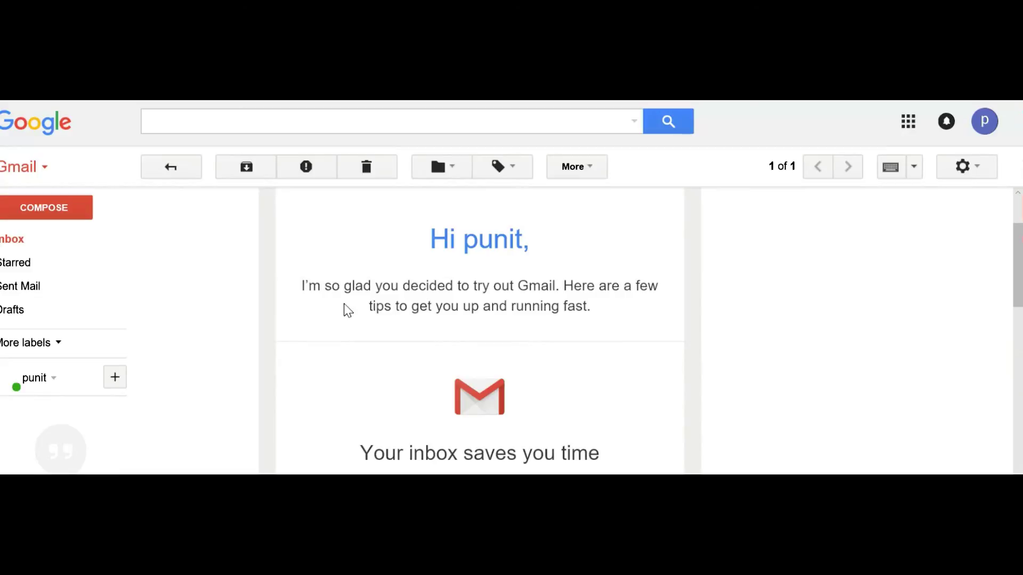
pyautogui.scroll(-8, 655, 333)
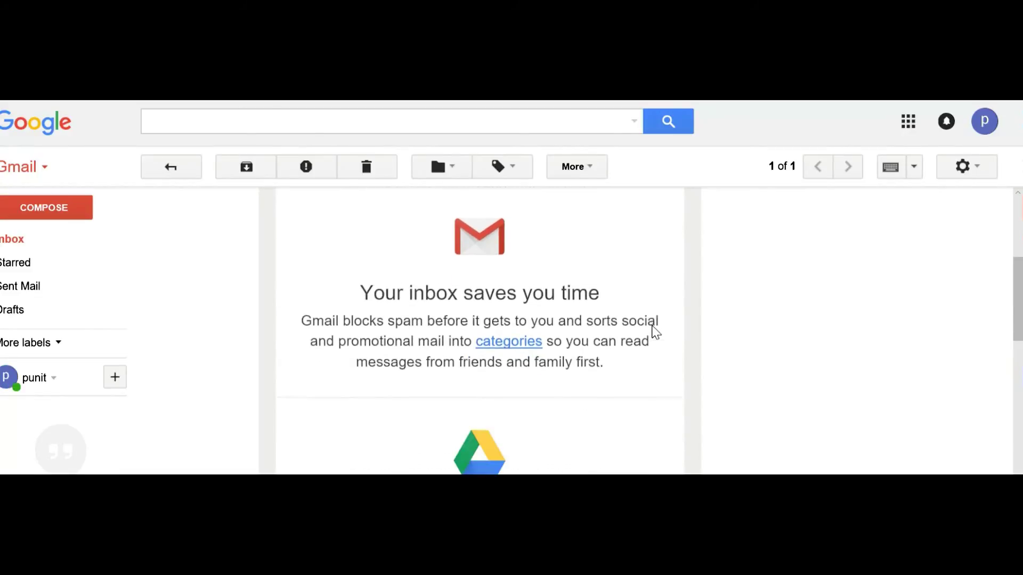
pyautogui.scroll(-10, 654, 325)
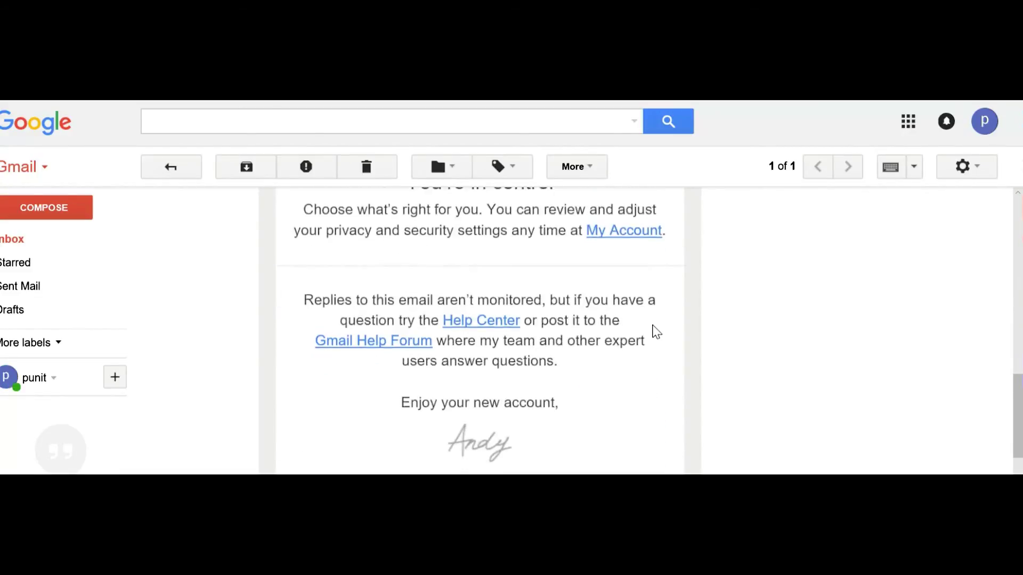
pyautogui.scroll(6, 660, 331)
pyautogui.scroll(10, 659, 329)
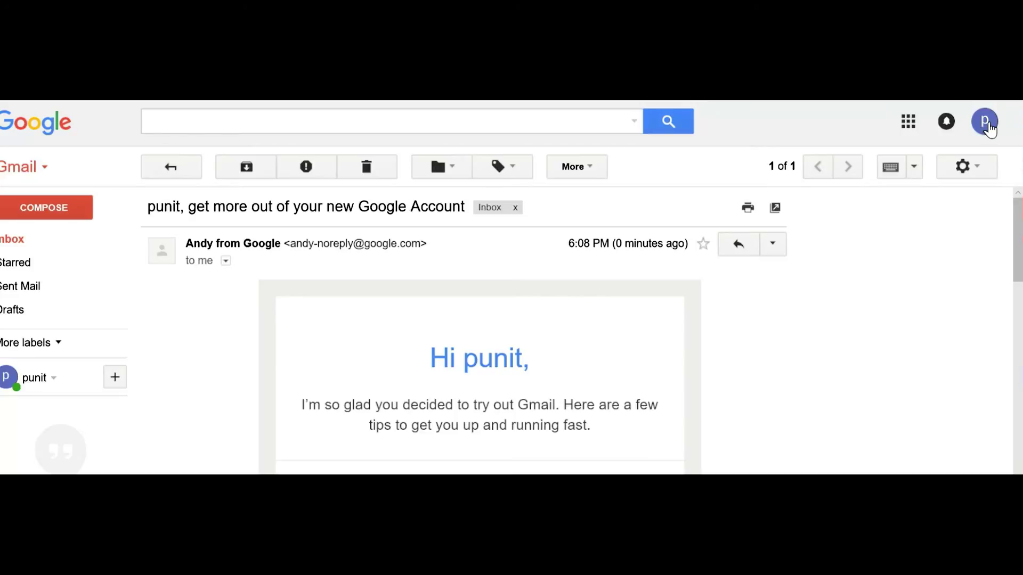
# - Sign out from the profile menu and choose to use another account
pyautogui.click(987, 125)
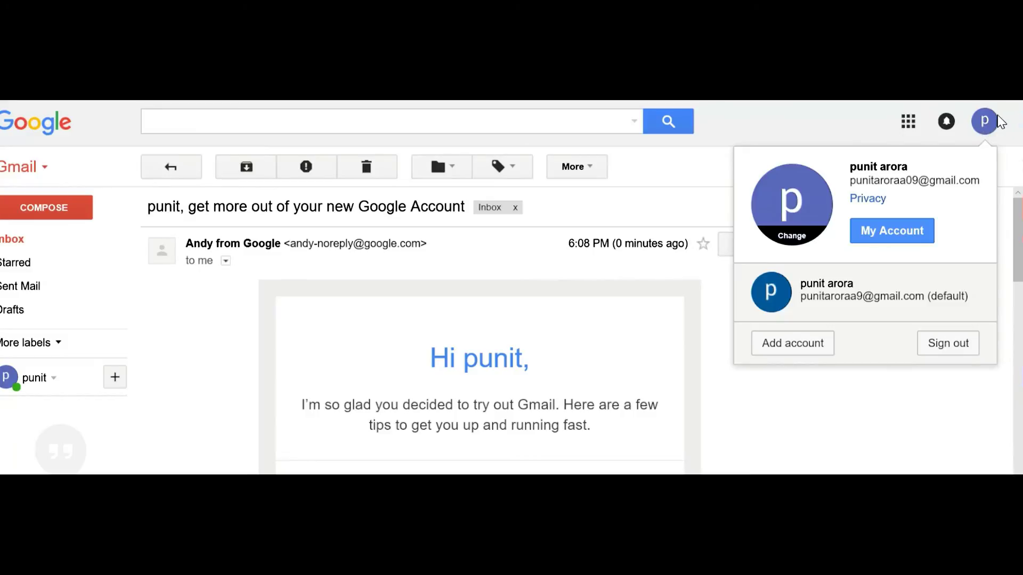
pyautogui.click(946, 346)
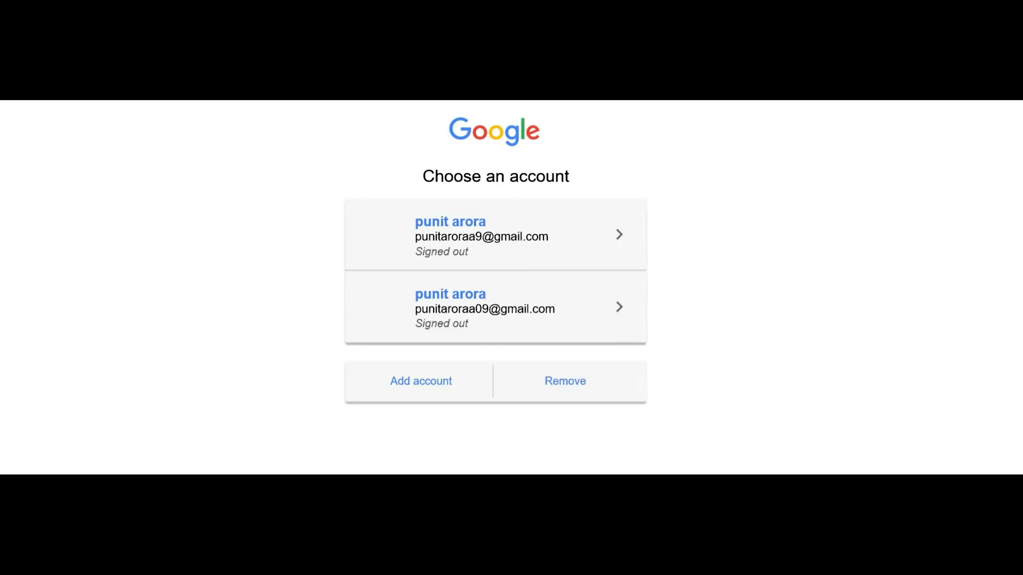
pyautogui.click(421, 381)
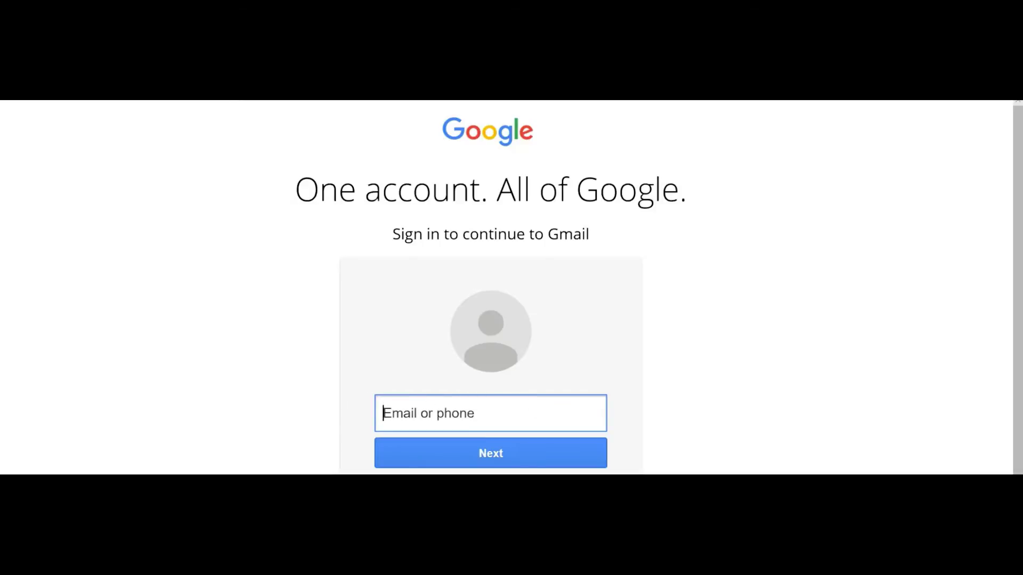
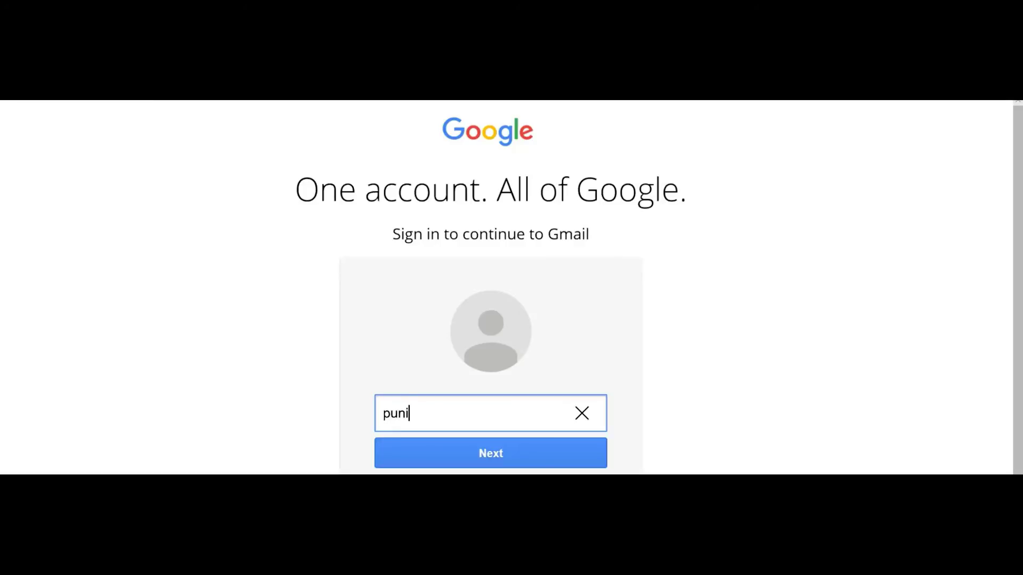
# - Enter the account's email address and password for a first sign-in attempt
pyautogui.click(575, 454)
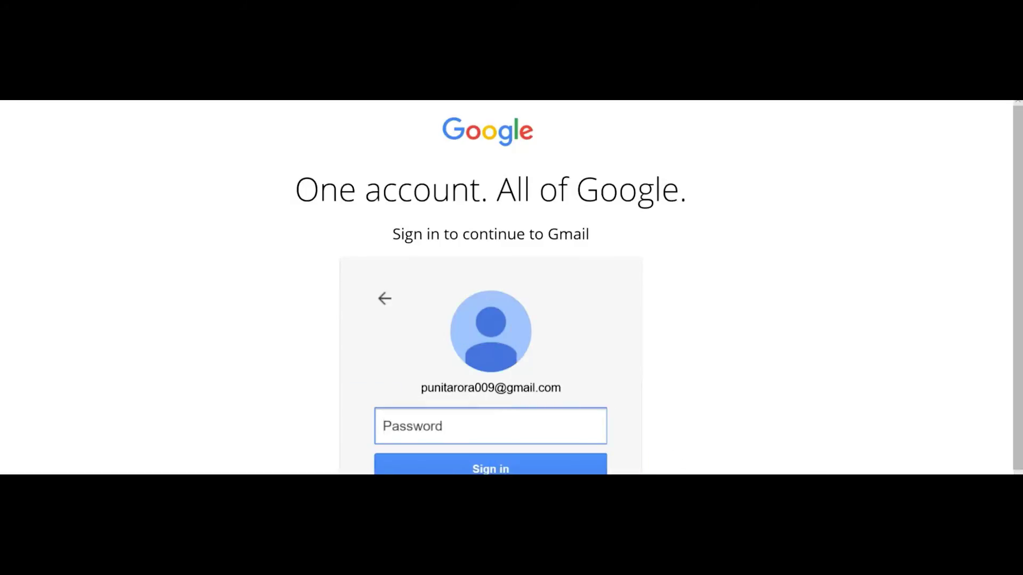
pyautogui.write('********')
pyautogui.click(550, 468)
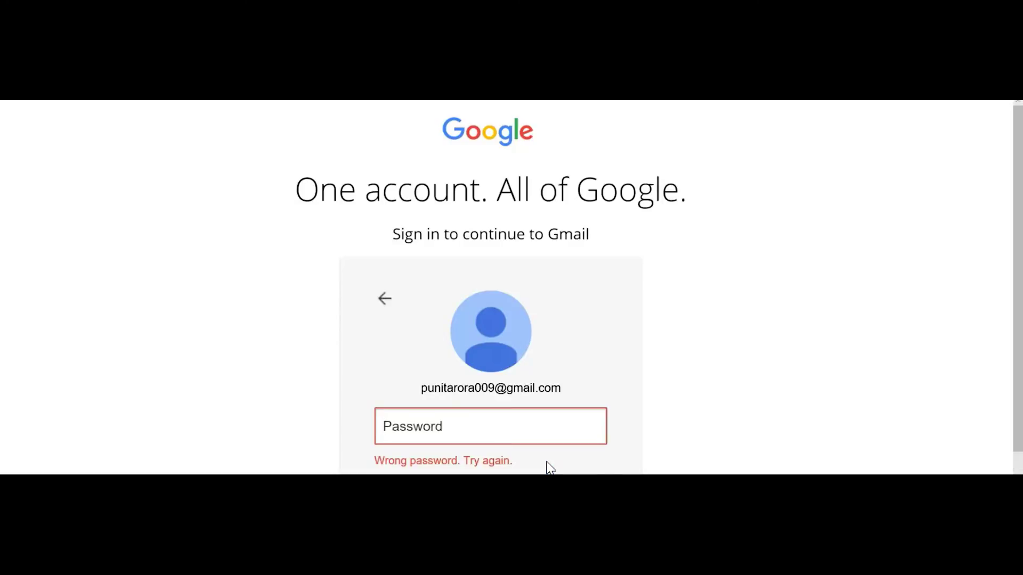
# - Fix the mistyped email address, re-enter the password and sign in
pyautogui.write('*****')
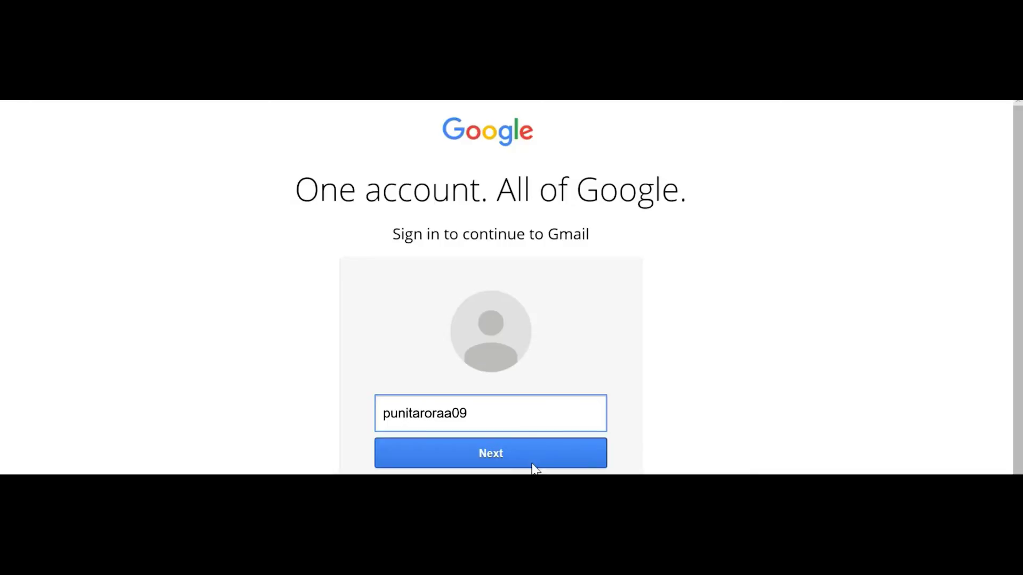
pyautogui.click(531, 456)
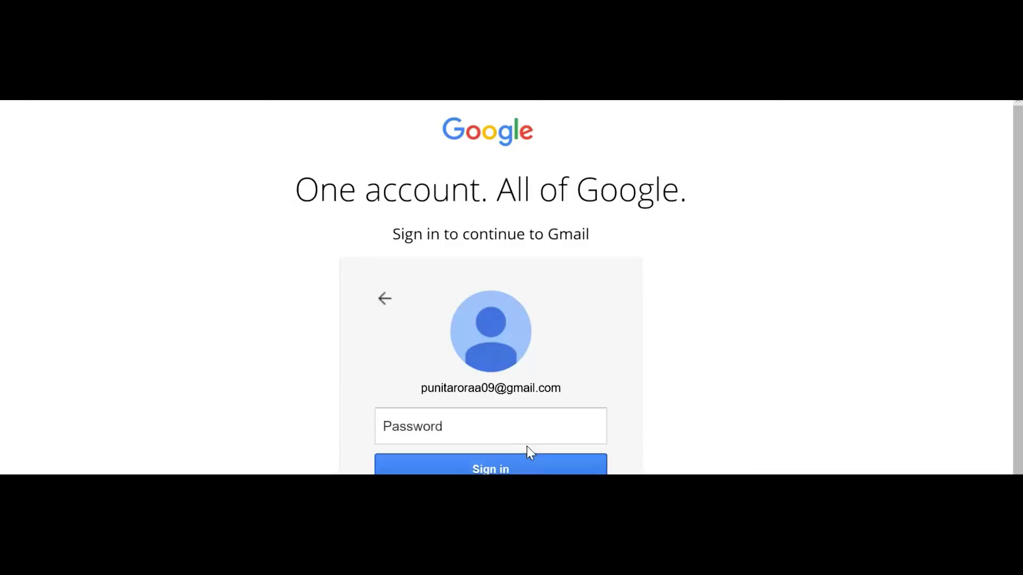
pyautogui.write('••••••')
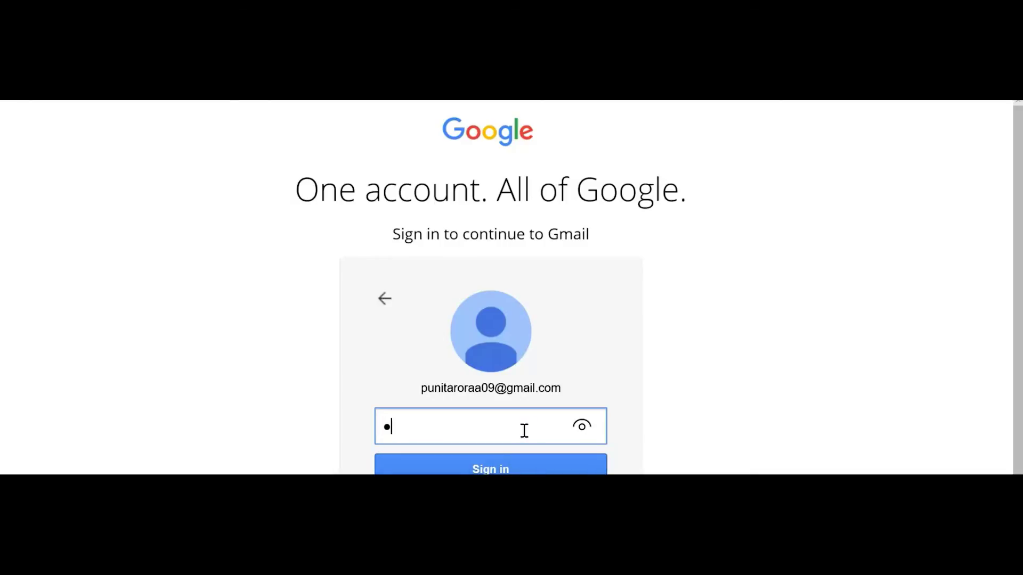
pyautogui.write('••')
pyautogui.click(510, 470)
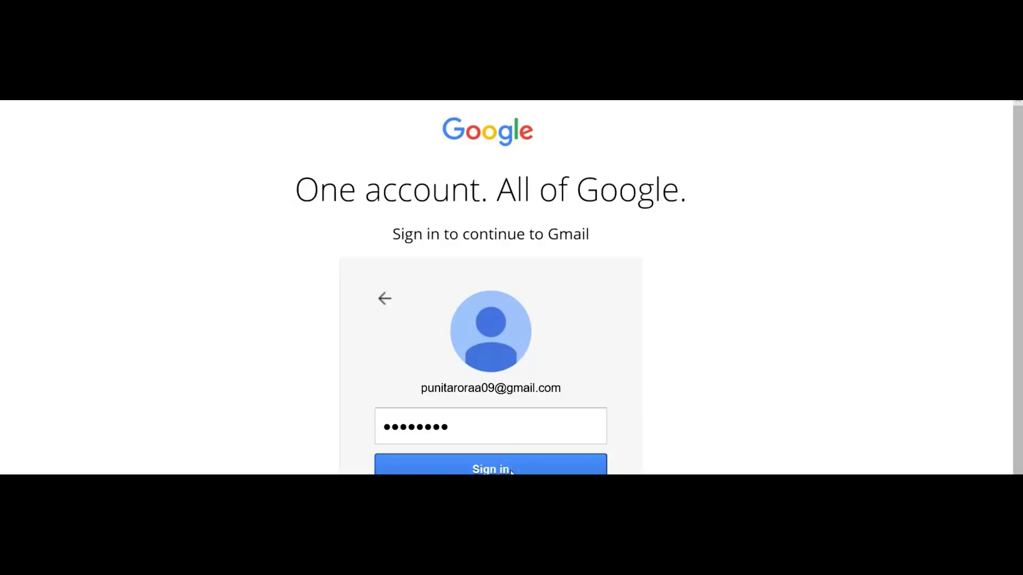